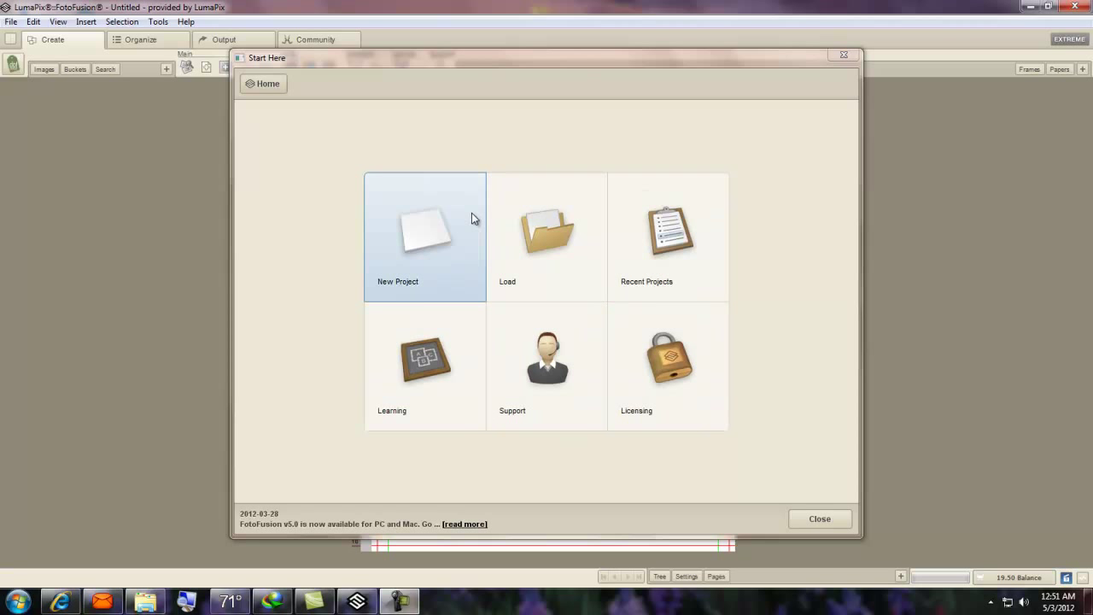
Step: Start a new project and reveal the Blank tile's Custom Size and Preset Size choices
click(420, 236)
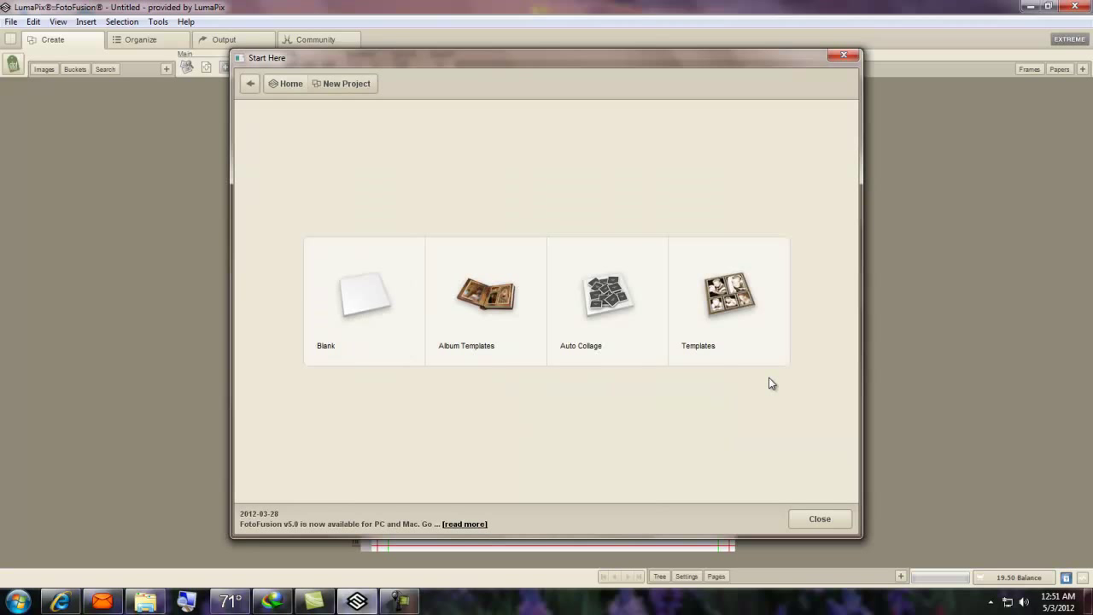
mouse_move(390, 359)
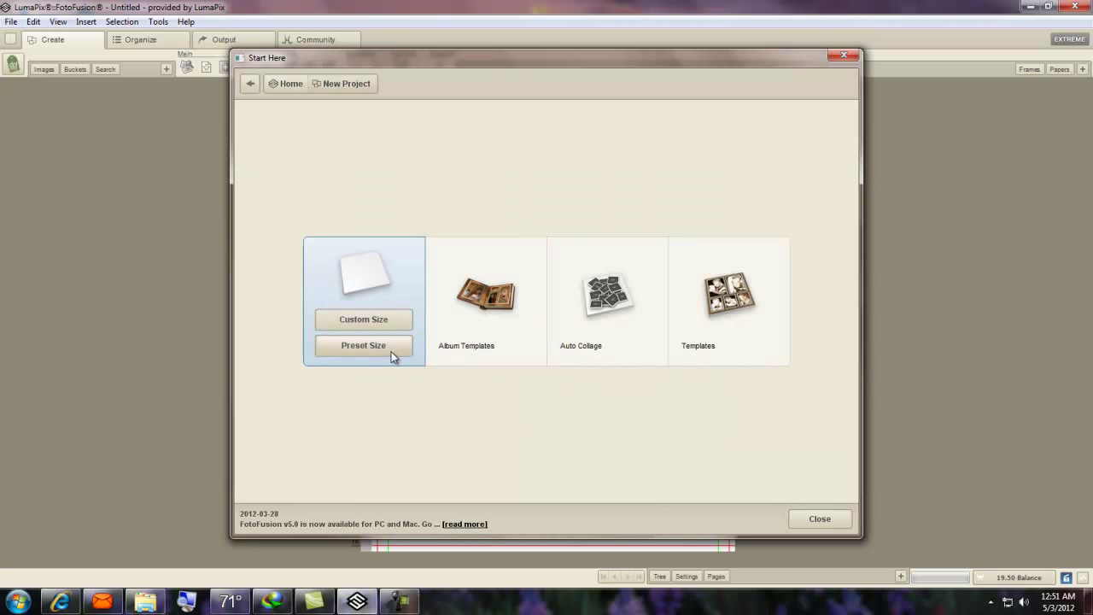
Step: Create a blank Custom Size project with one 8 x 10 inch page, keeping the default canvas settings
click(358, 319)
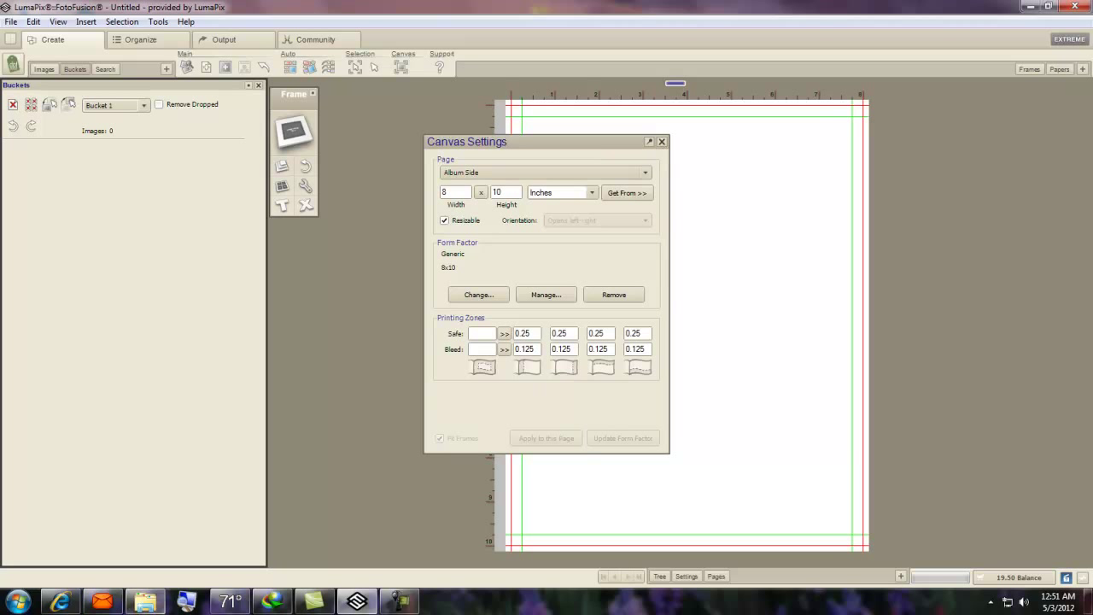
mouse_move(357, 601)
click(661, 142)
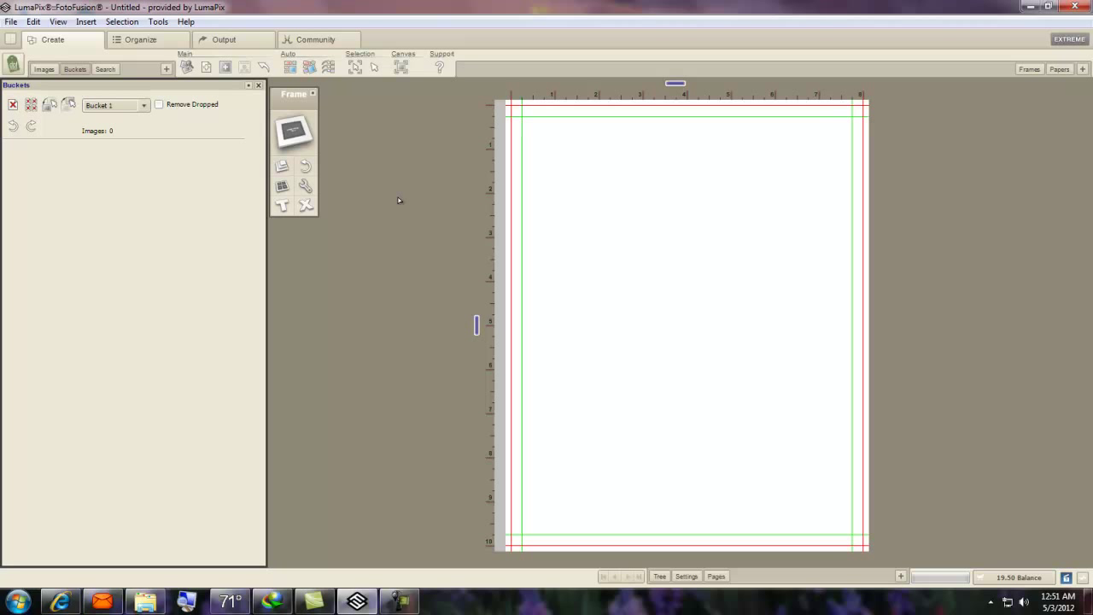
Step: Change the page to a 16 x 10 inch Album Two-Page Spread with Resizable turned off
double_click(371, 191)
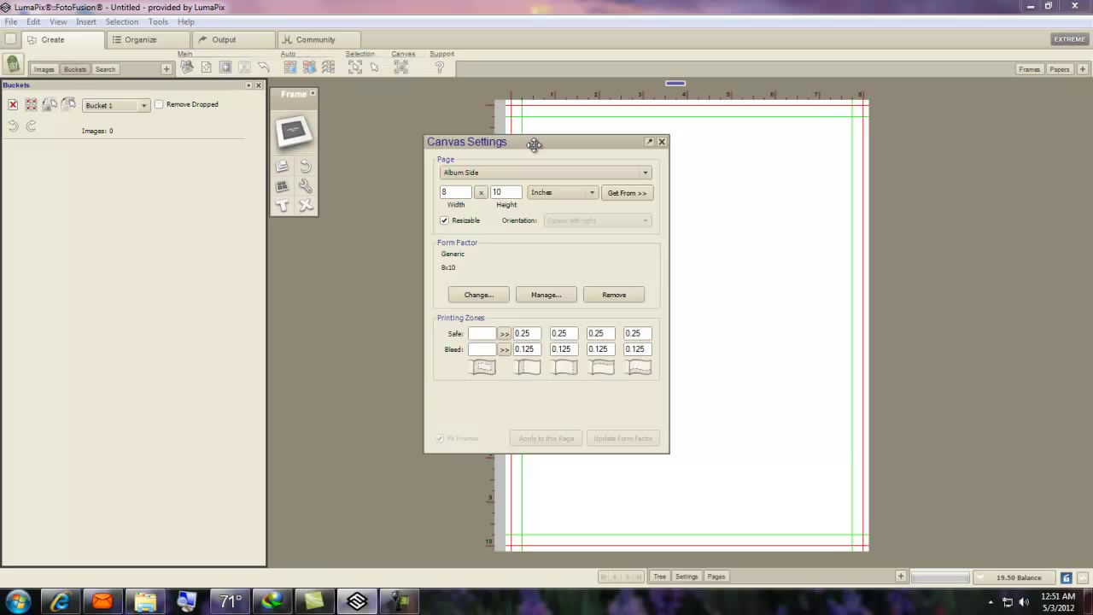
click(648, 174)
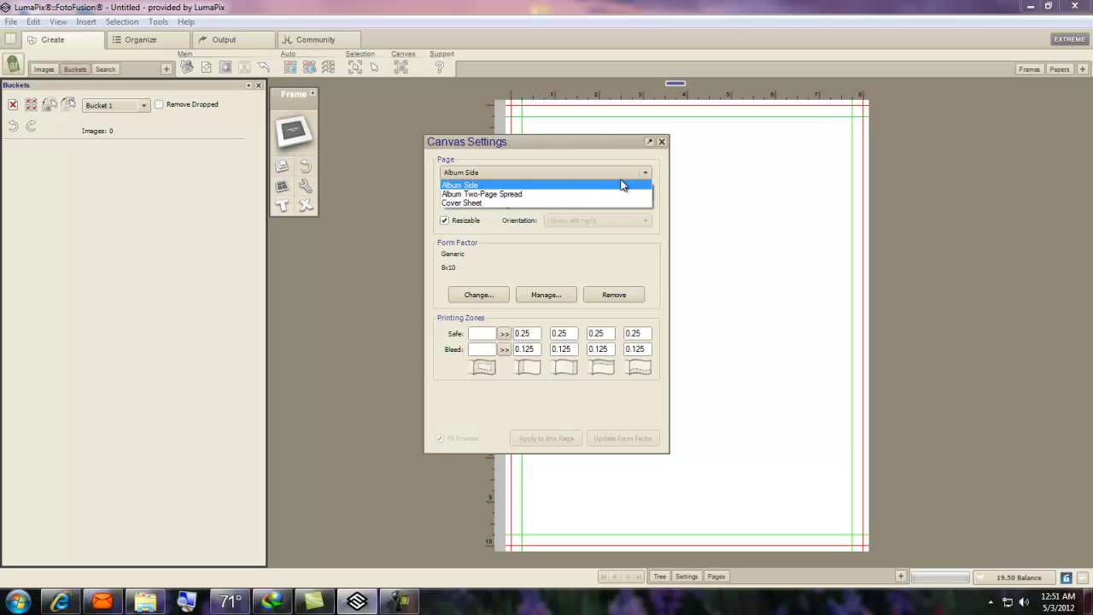
click(524, 196)
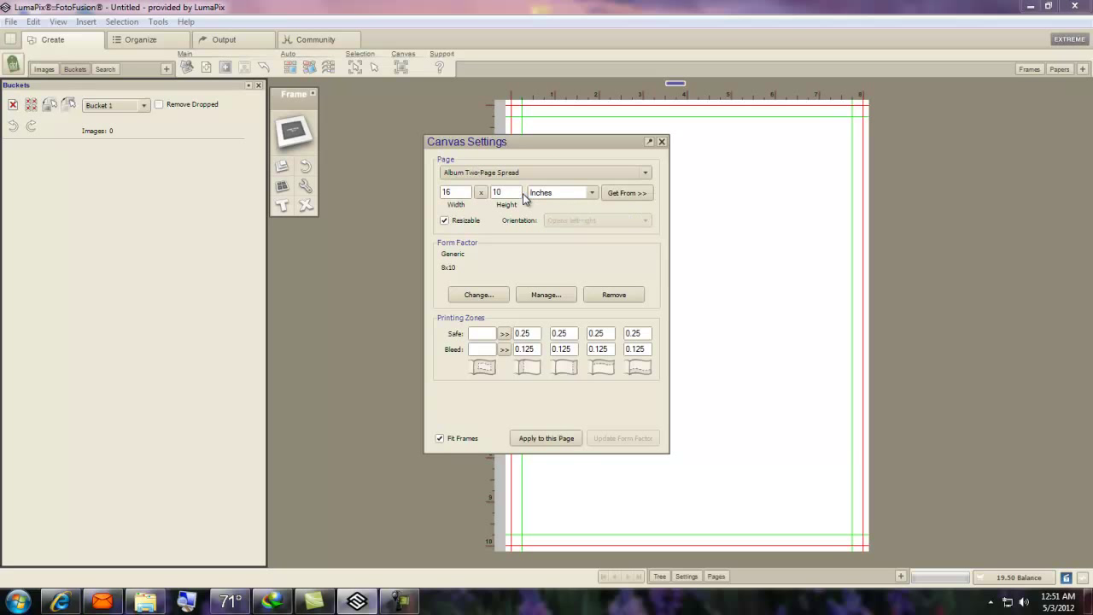
click(444, 222)
click(444, 221)
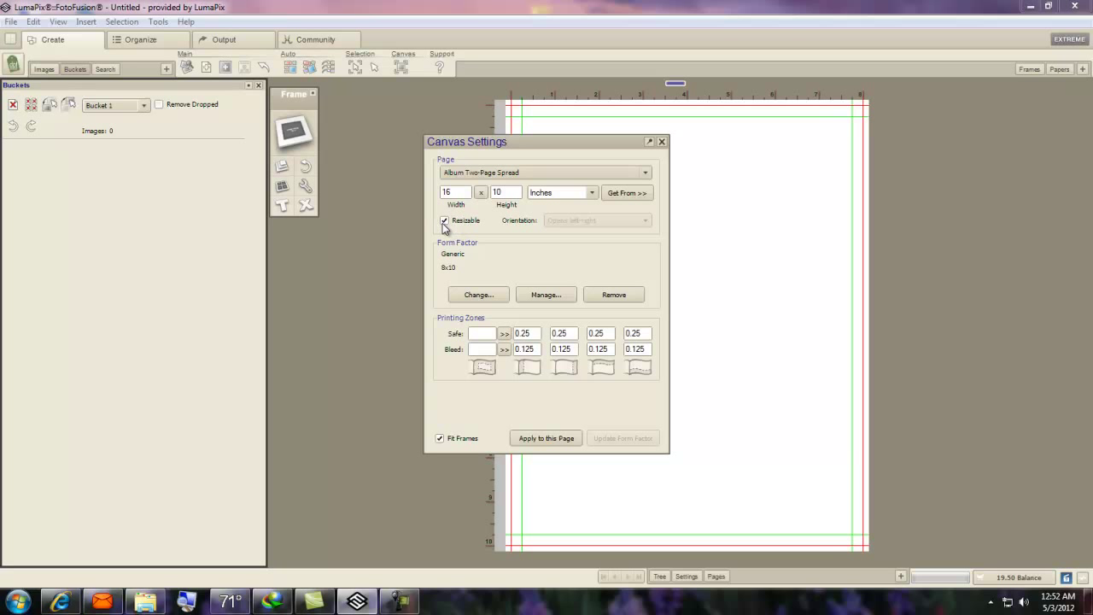
click(547, 438)
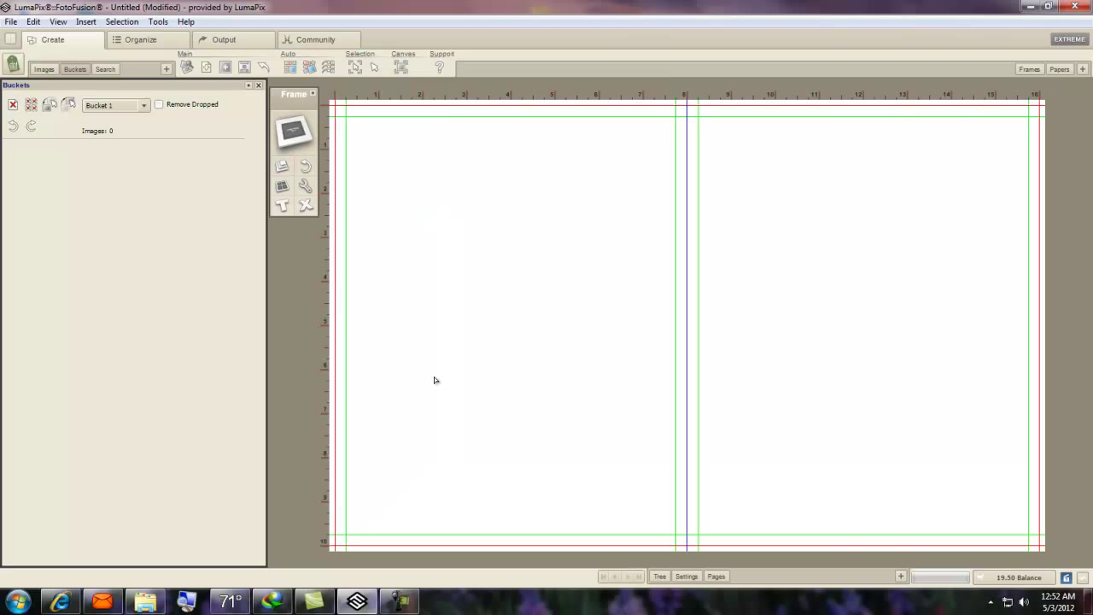
Step: Switch the page back to a single 8 x 10 inch Album Side with Resizable off
double_click(295, 265)
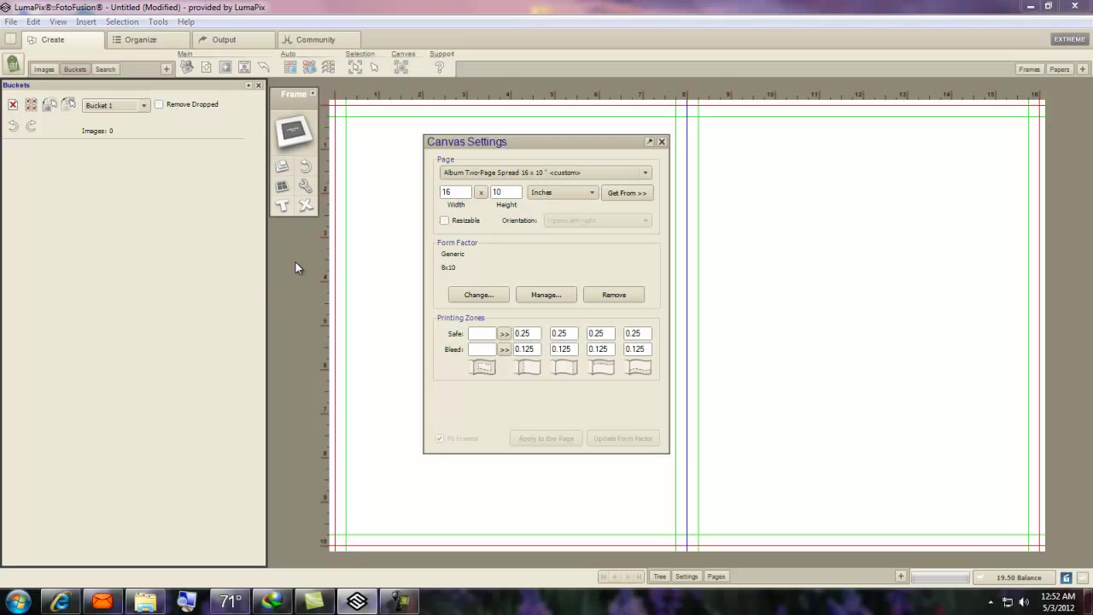
click(647, 175)
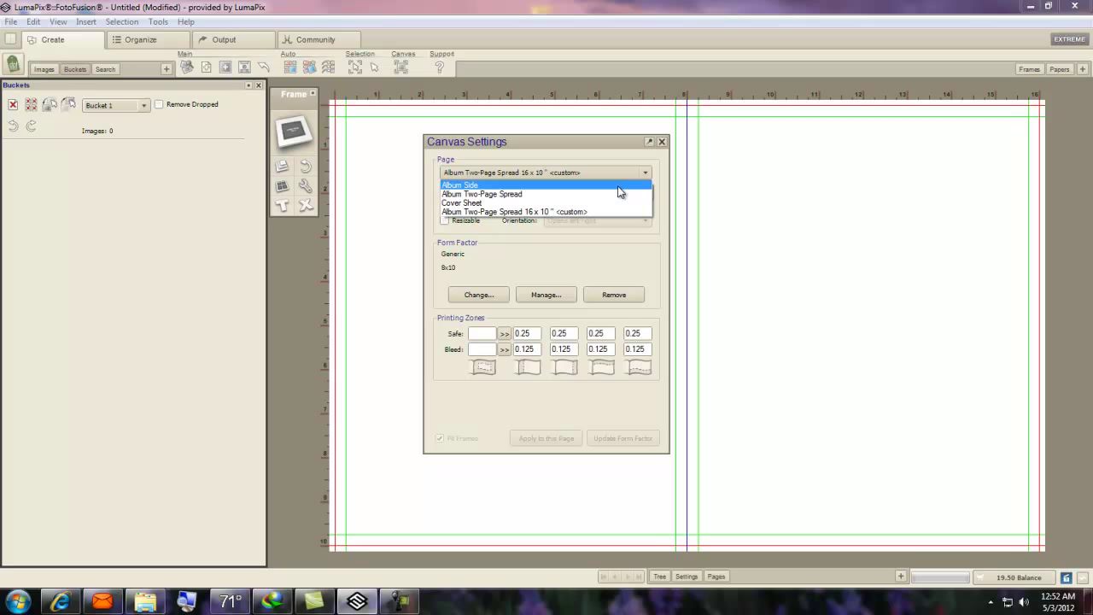
click(620, 186)
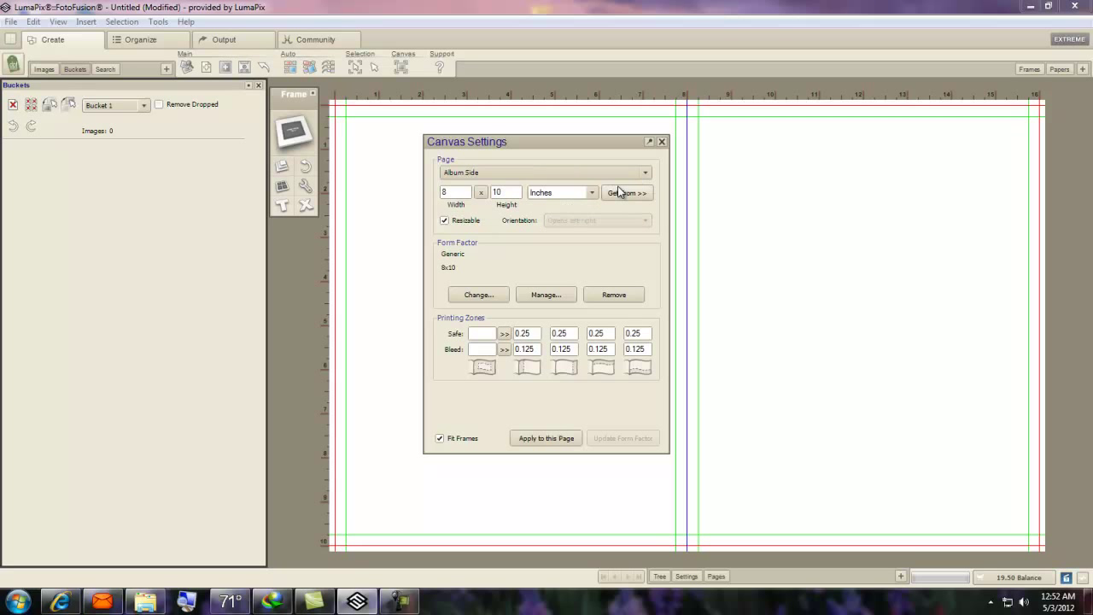
click(444, 222)
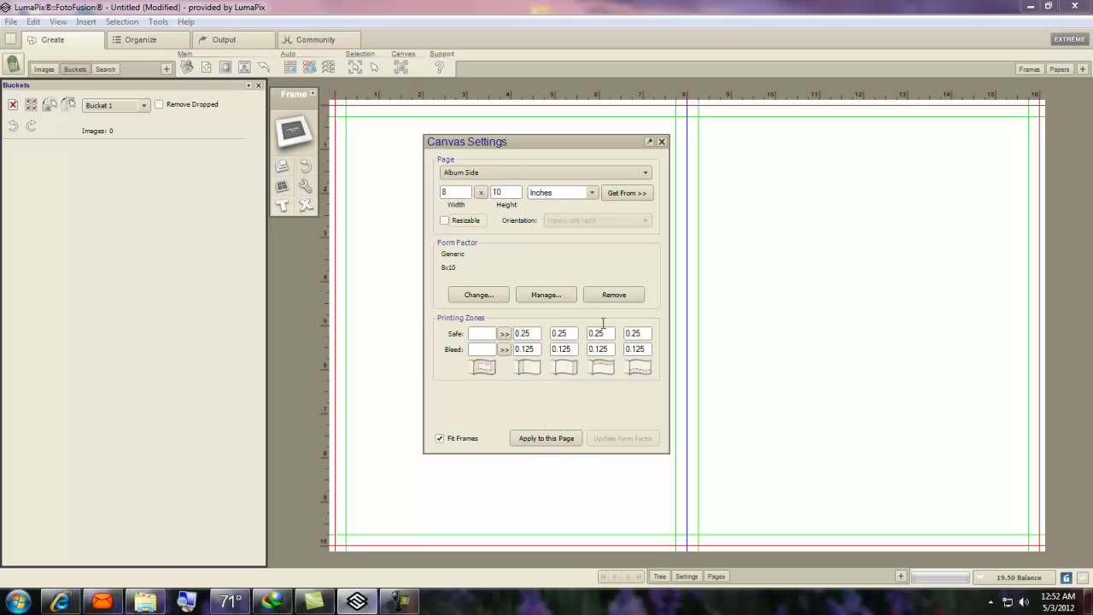
click(547, 438)
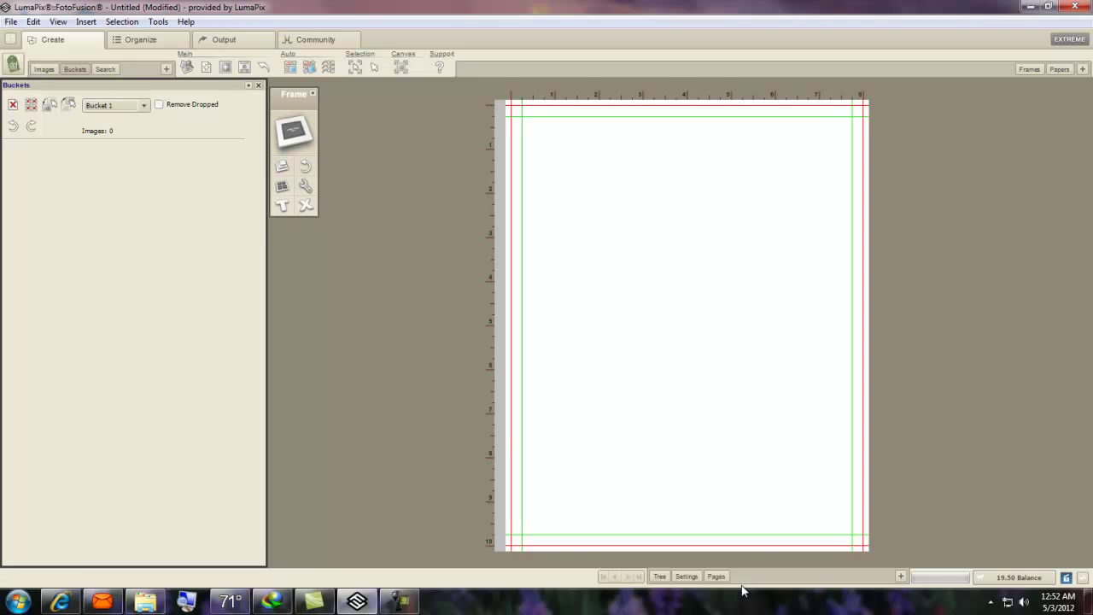
Step: Add bg_floralyellow, bg_floraltpink, bg_floralgold and bg_floral to Bucket 1, then return to Create
click(161, 39)
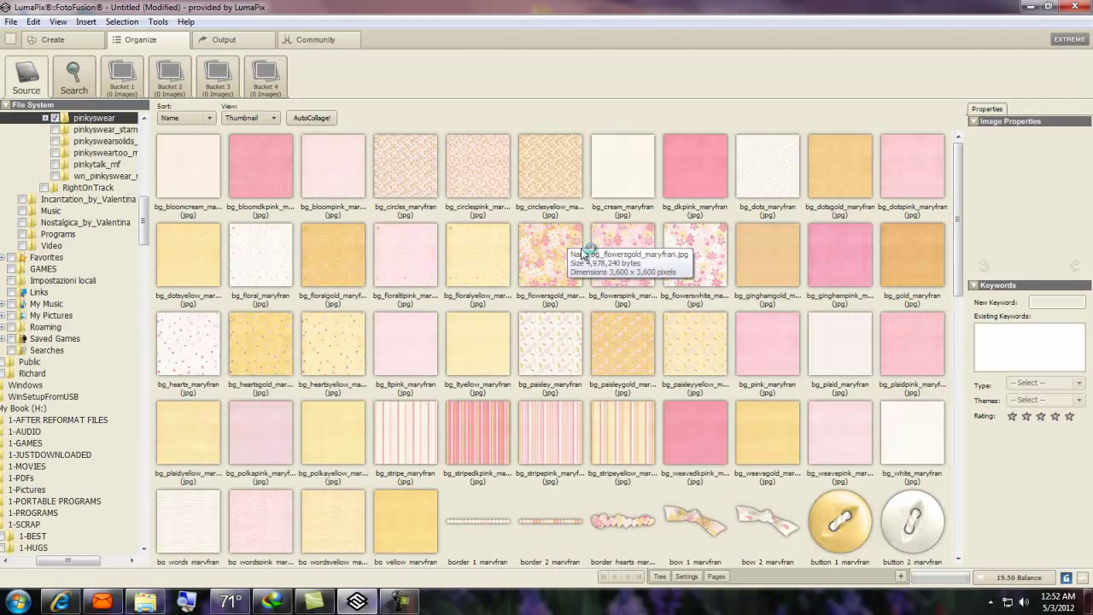
drag(514, 306, 124, 81)
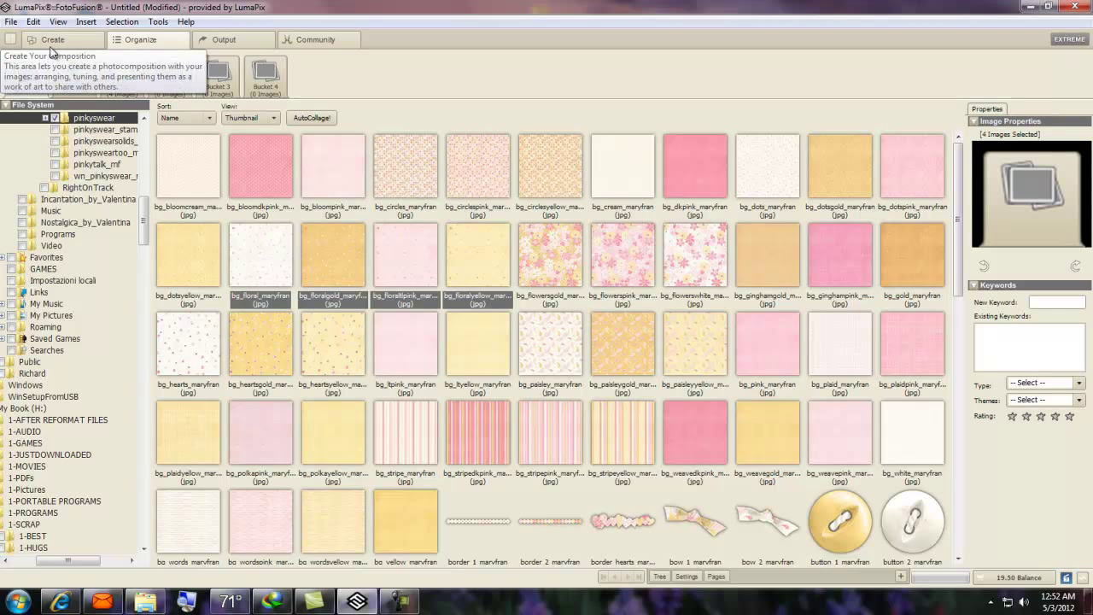
click(51, 43)
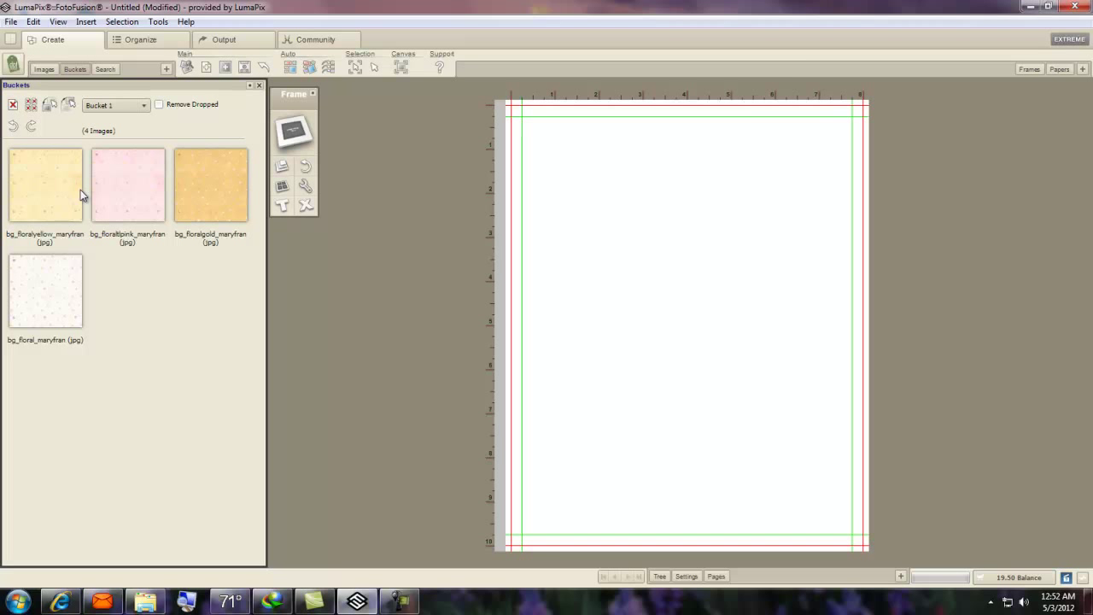
Step: Place bg_floralyellow on the page and set it as the canvas background
click(627, 314)
right_click(620, 325)
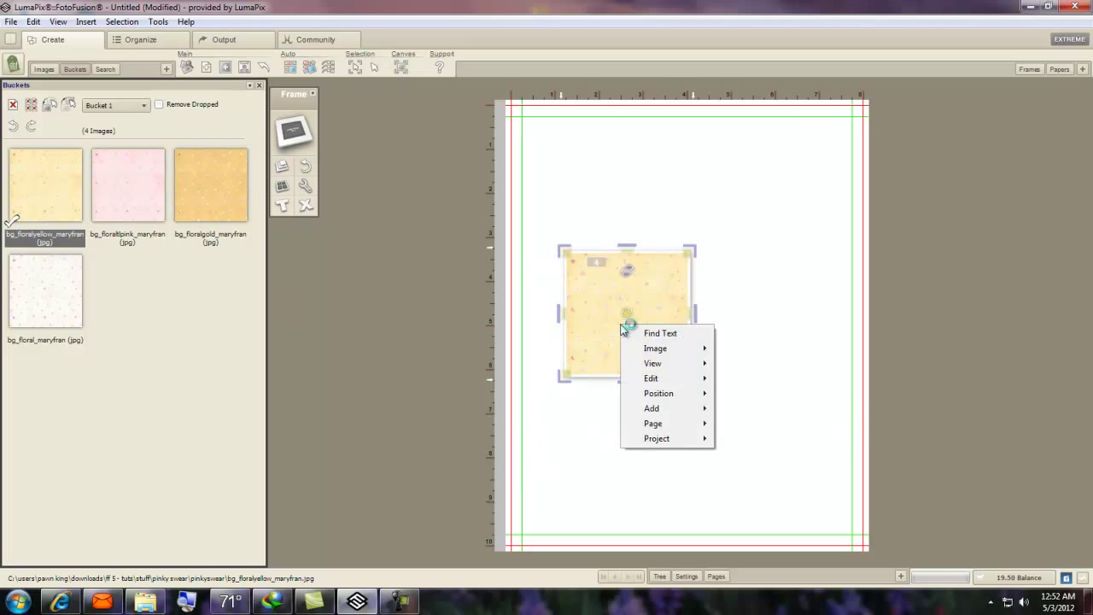
mouse_move(677, 350)
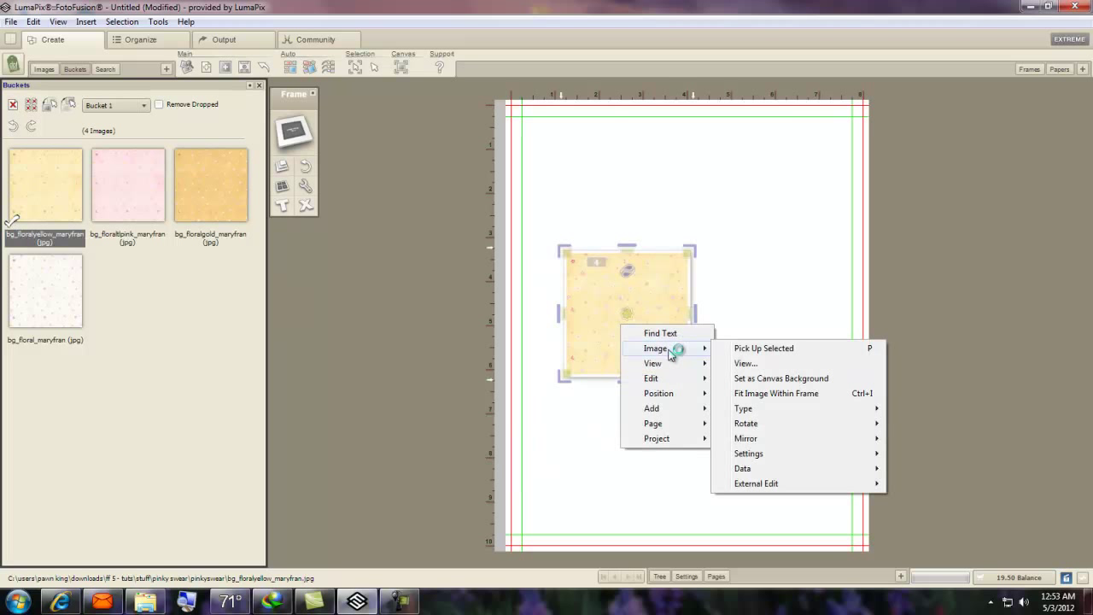
click(794, 379)
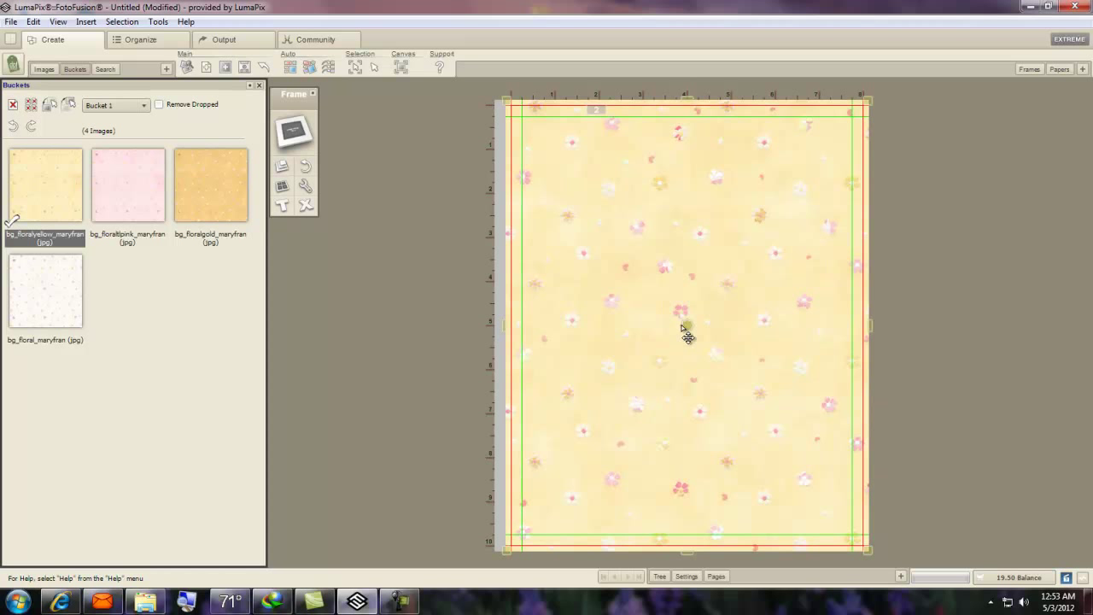
Step: Shift the yellow floral background into position and show the Pages panel
drag(686, 325, 724, 348)
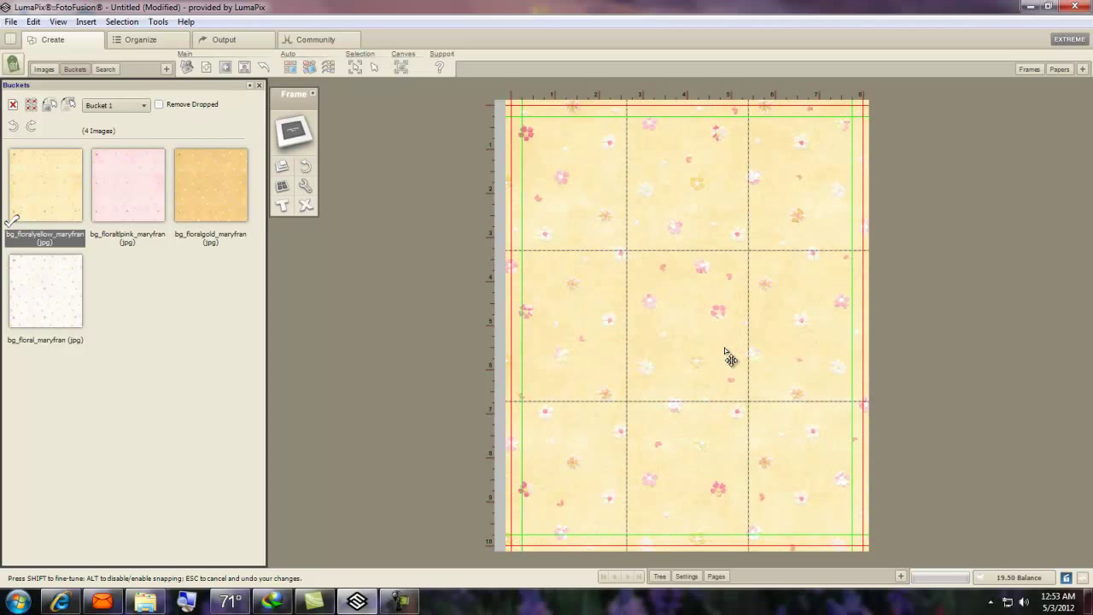
mouse_move(725, 350)
mouse_down()
mouse_move(888, 353)
mouse_move(537, 358)
mouse_move(791, 366)
mouse_move(747, 392)
mouse_move(734, 339)
mouse_move(558, 354)
mouse_move(723, 376)
mouse_move(726, 361)
mouse_up()
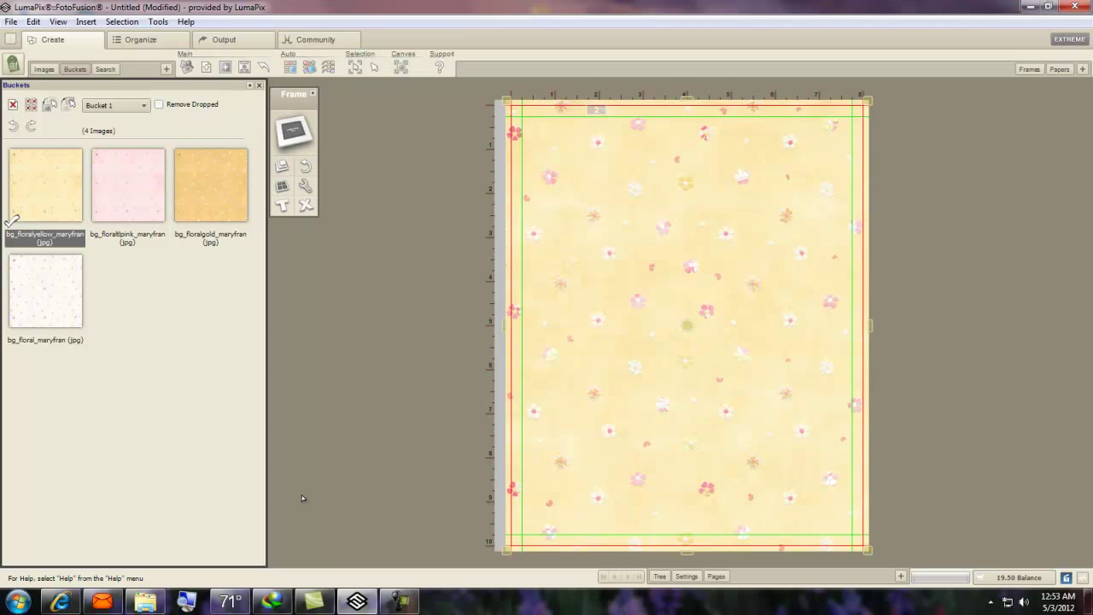
click(715, 577)
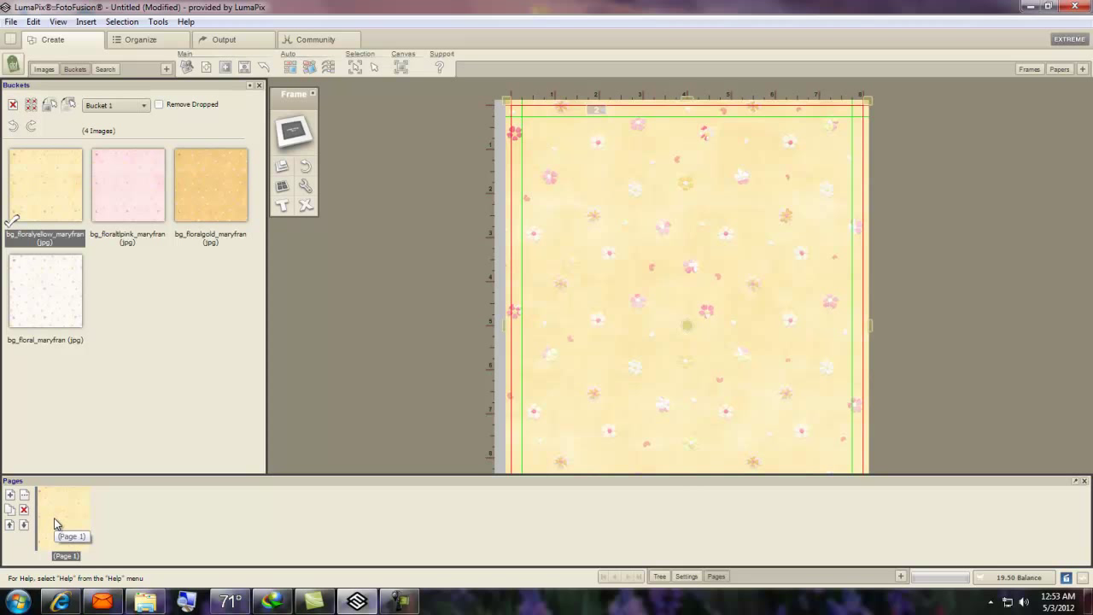
Step: Copy the yellow floral page six times to make seven pages
click(9, 511)
click(9, 510)
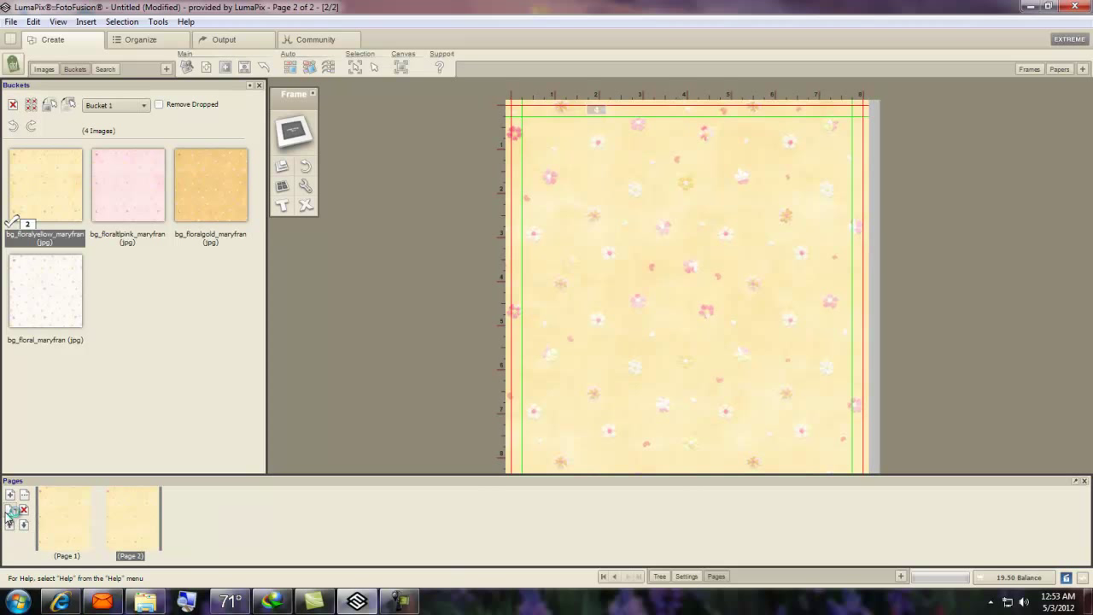
click(8, 511)
click(9, 510)
click(9, 510)
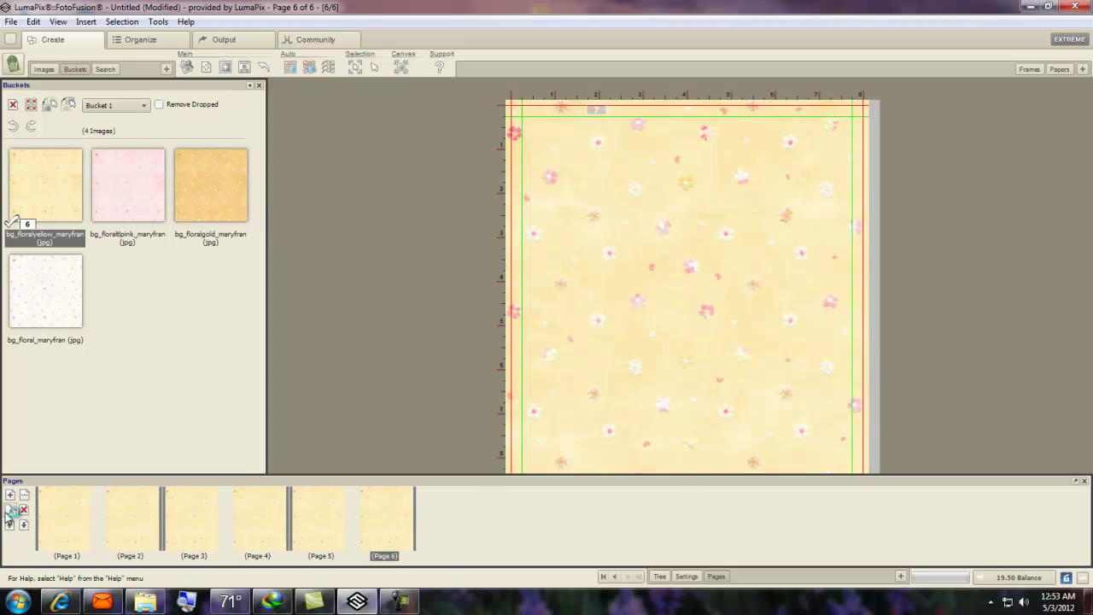
click(9, 511)
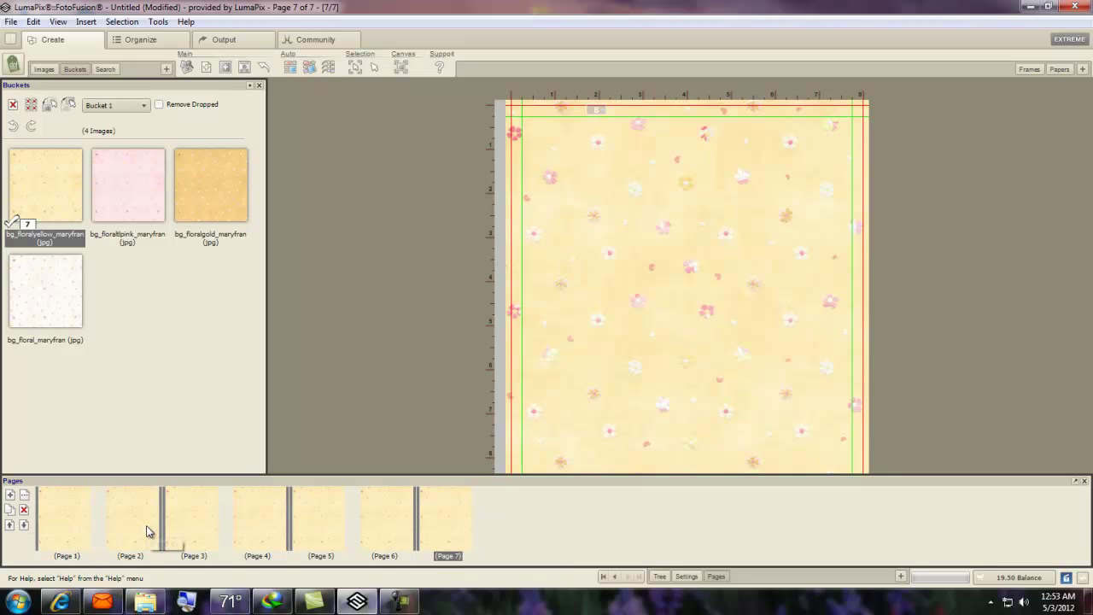
Step: Delete Page 2, confirming with Yes, leaving six floral pages
click(147, 532)
click(24, 510)
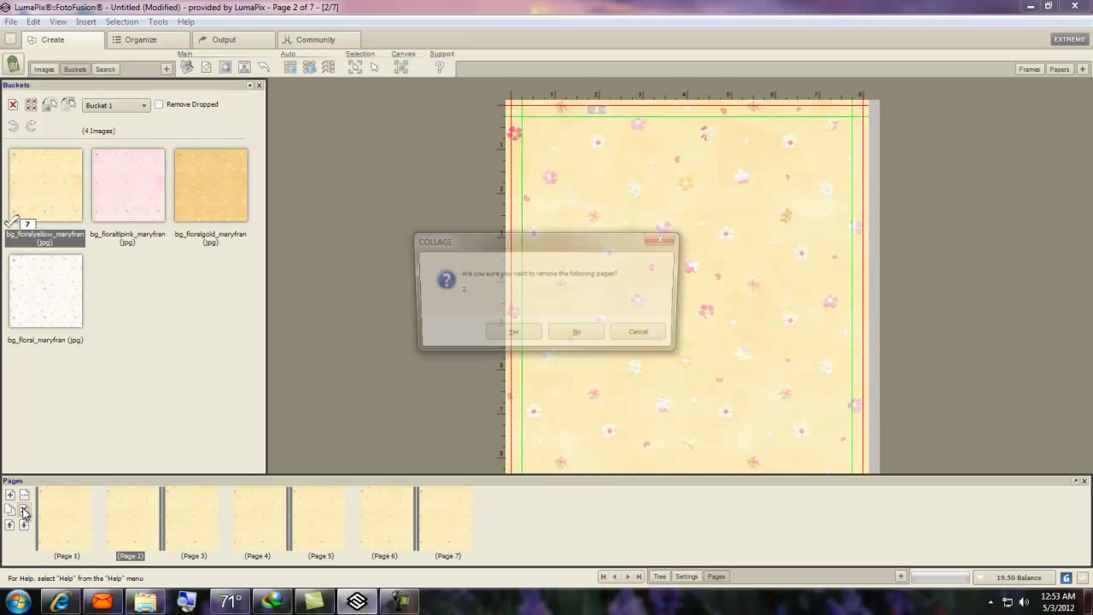
click(511, 335)
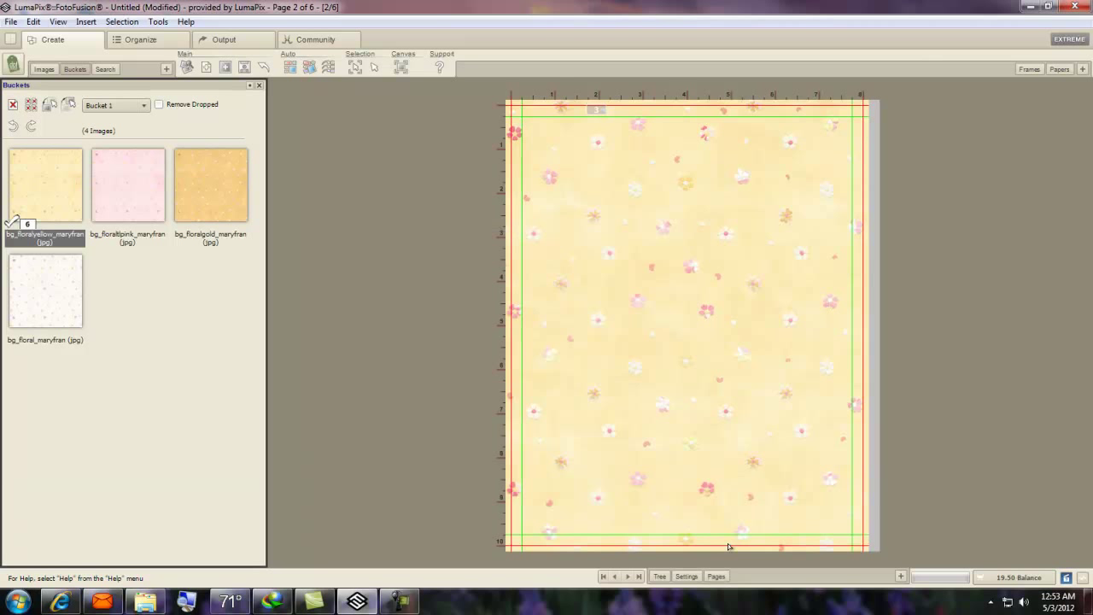
Step: Insert a blank Album Side page after Page 2, making it the white Page 3
click(716, 577)
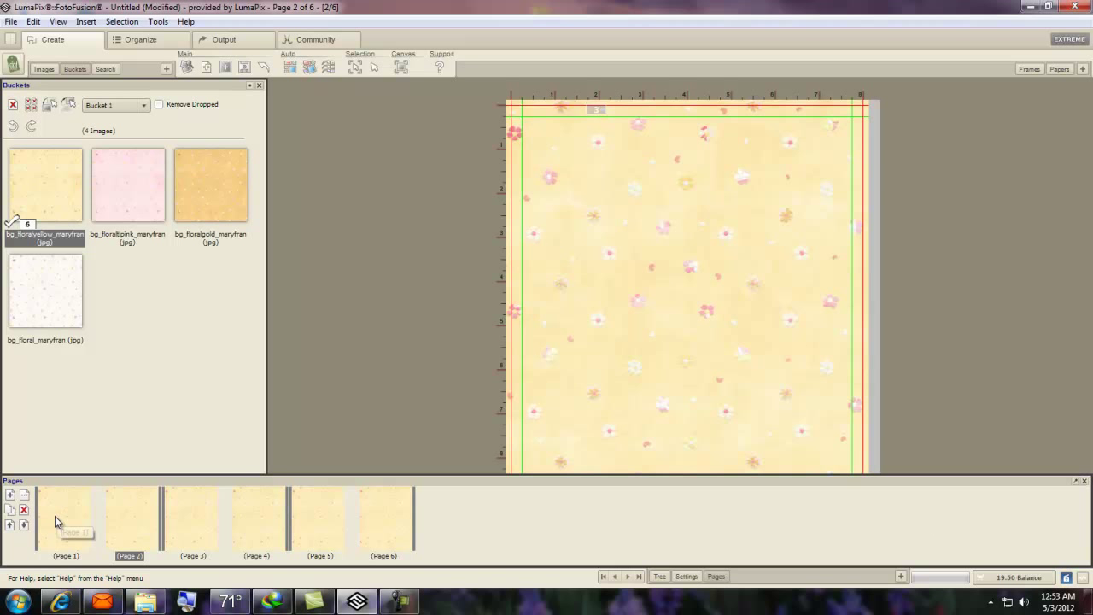
click(10, 495)
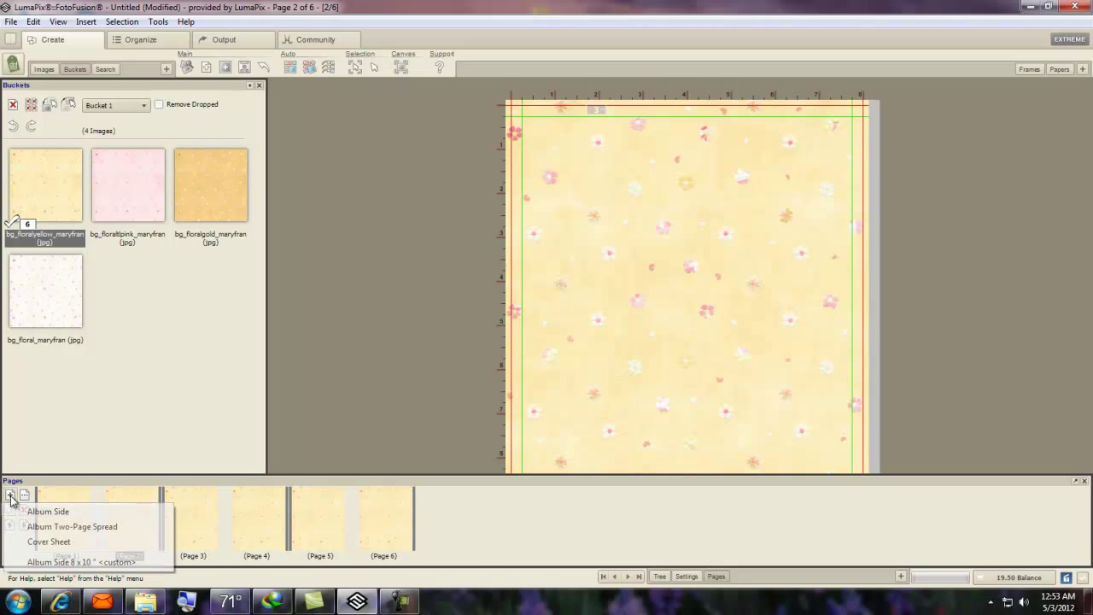
click(57, 515)
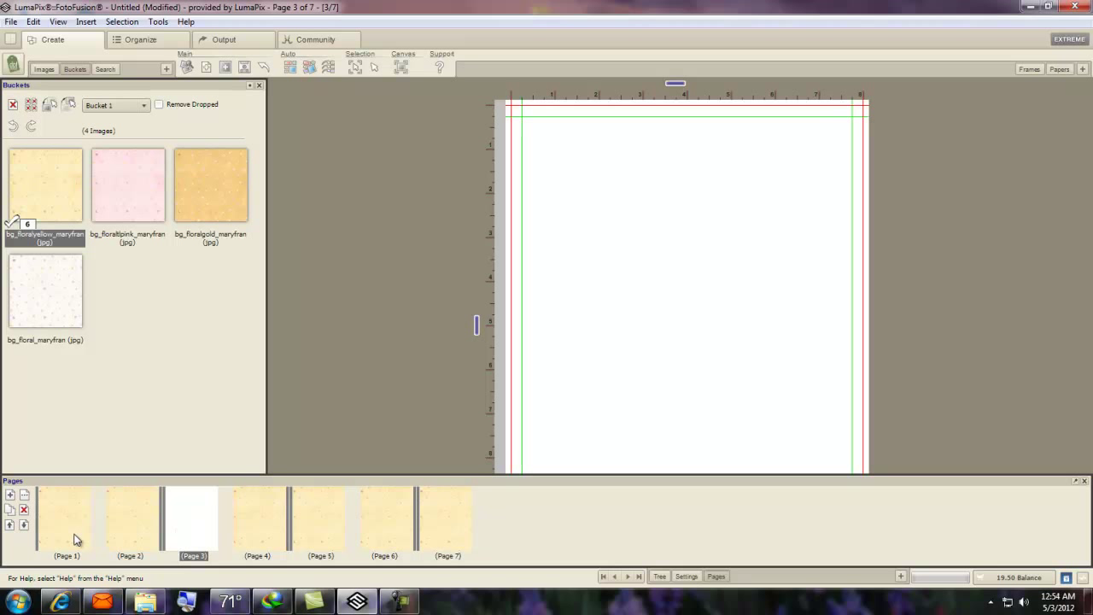
Step: Move the blank white page to Page 1, ahead of the six floral pages
click(10, 527)
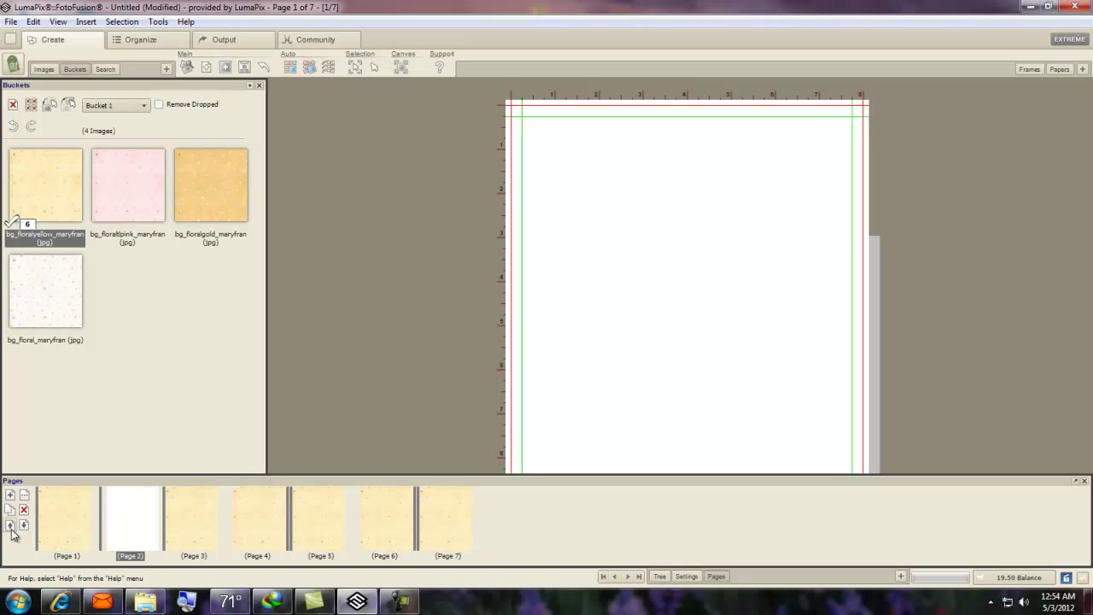
click(10, 527)
click(25, 526)
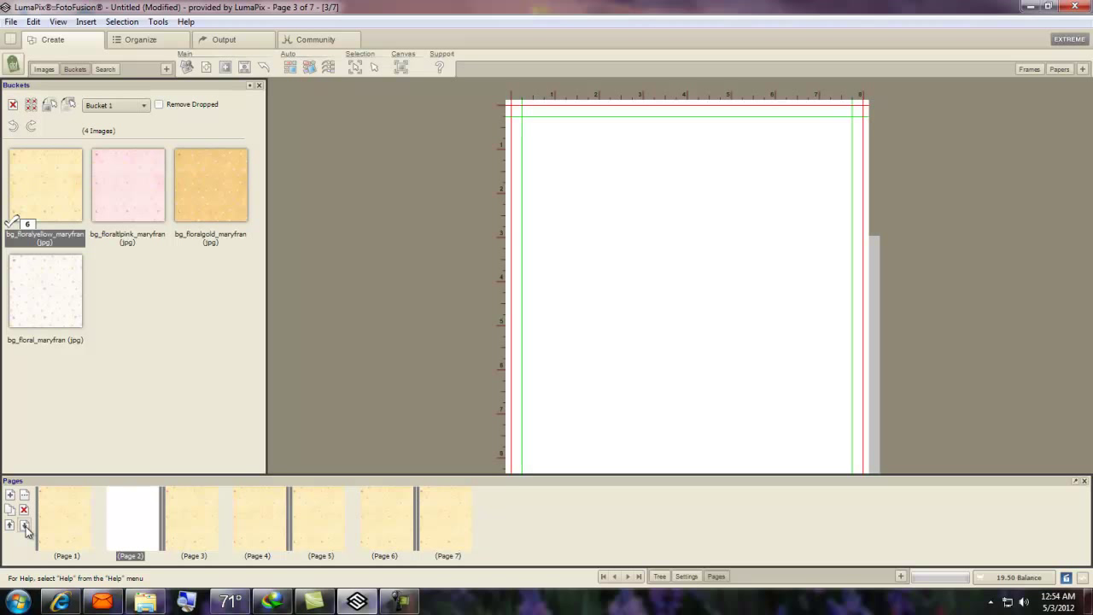
click(25, 526)
click(25, 526)
click(24, 526)
click(25, 526)
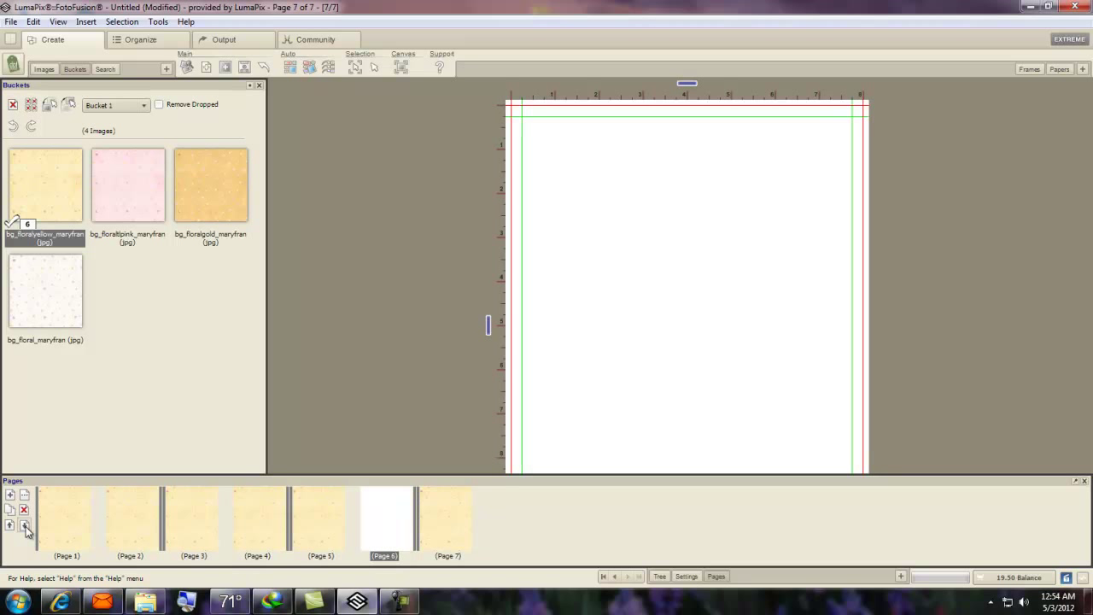
click(25, 526)
click(11, 527)
click(11, 527)
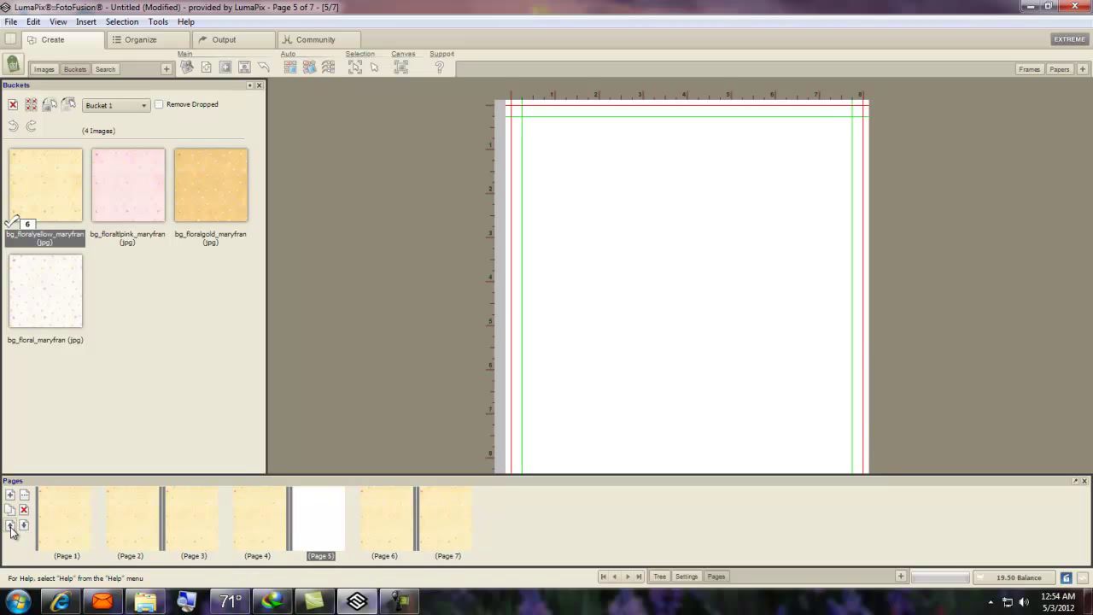
click(10, 527)
click(10, 527)
click(10, 527)
click(10, 527)
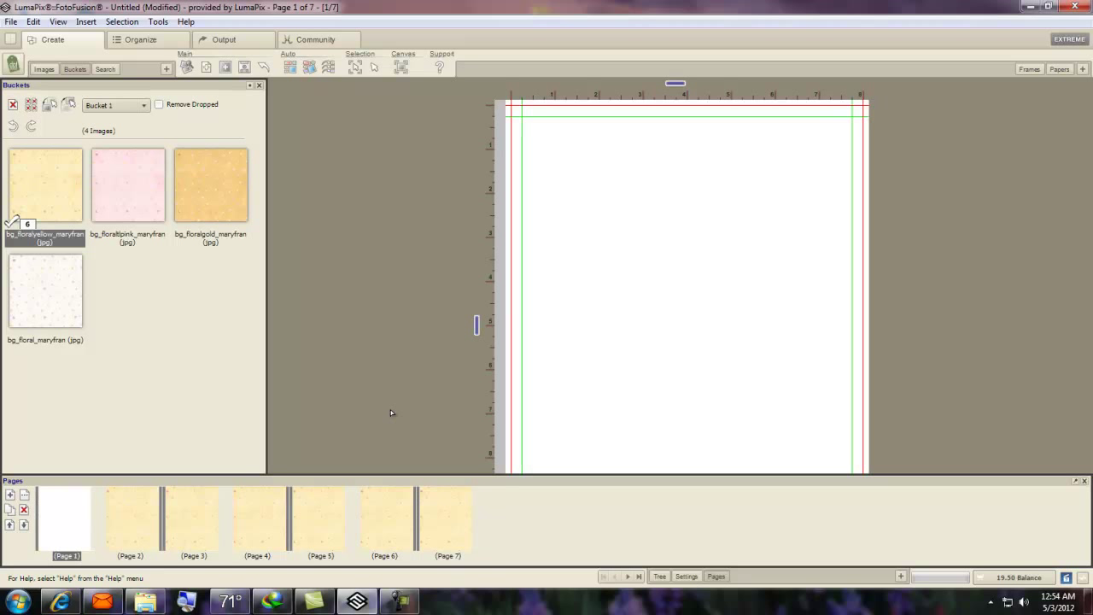